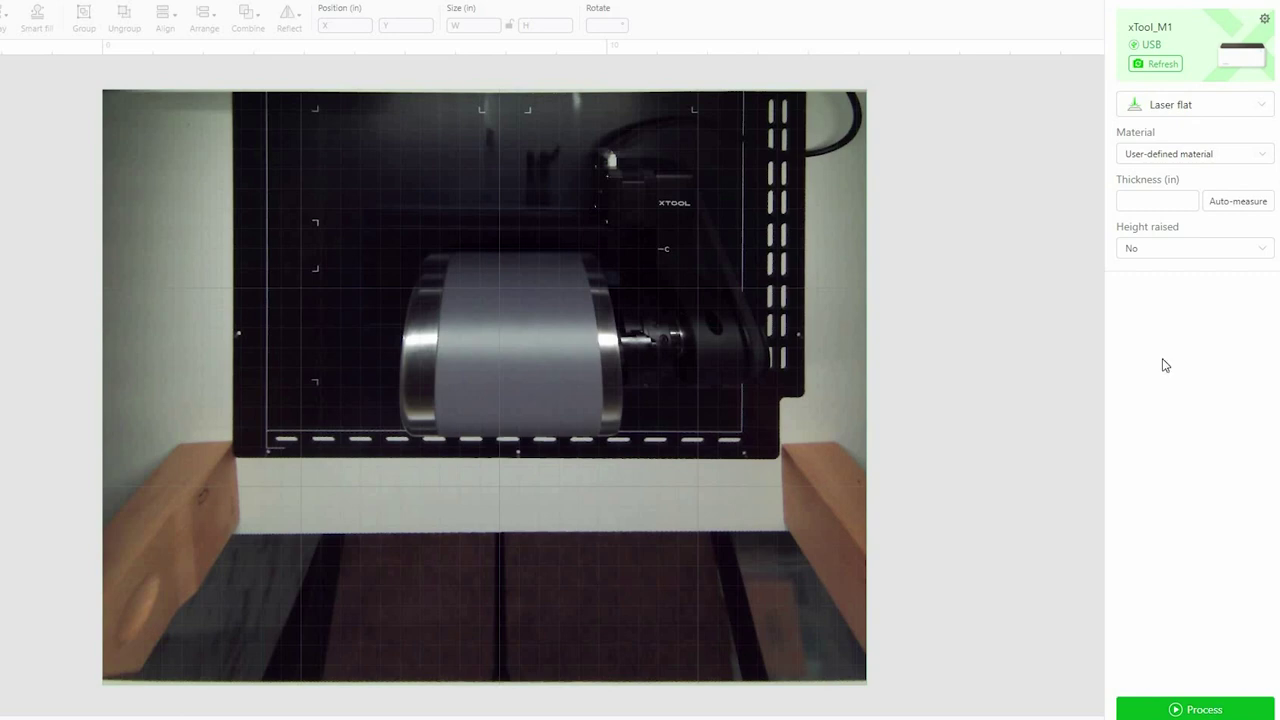
Step: Switch processing to Laser cylindrical and shift the yellow guide line right over the tumbler
{"action": "left_click", "coordinate": [1206, 110]}
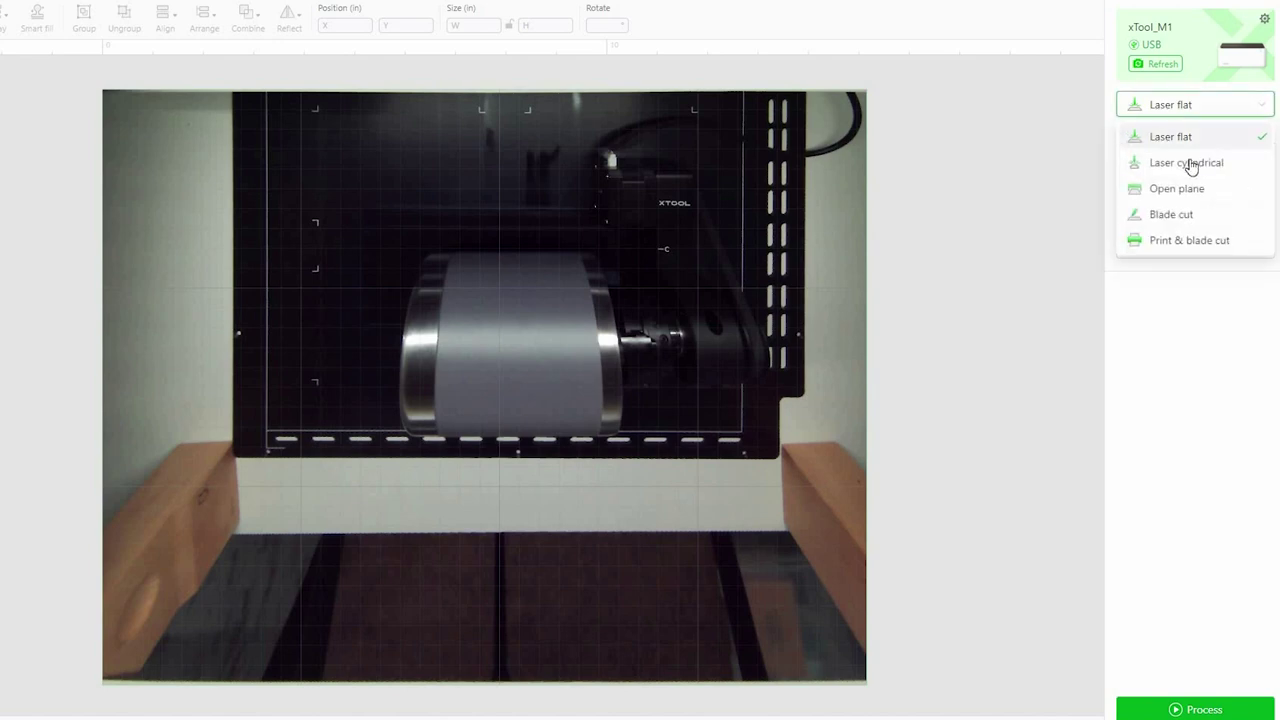
{"action": "left_click", "coordinate": [1189, 166]}
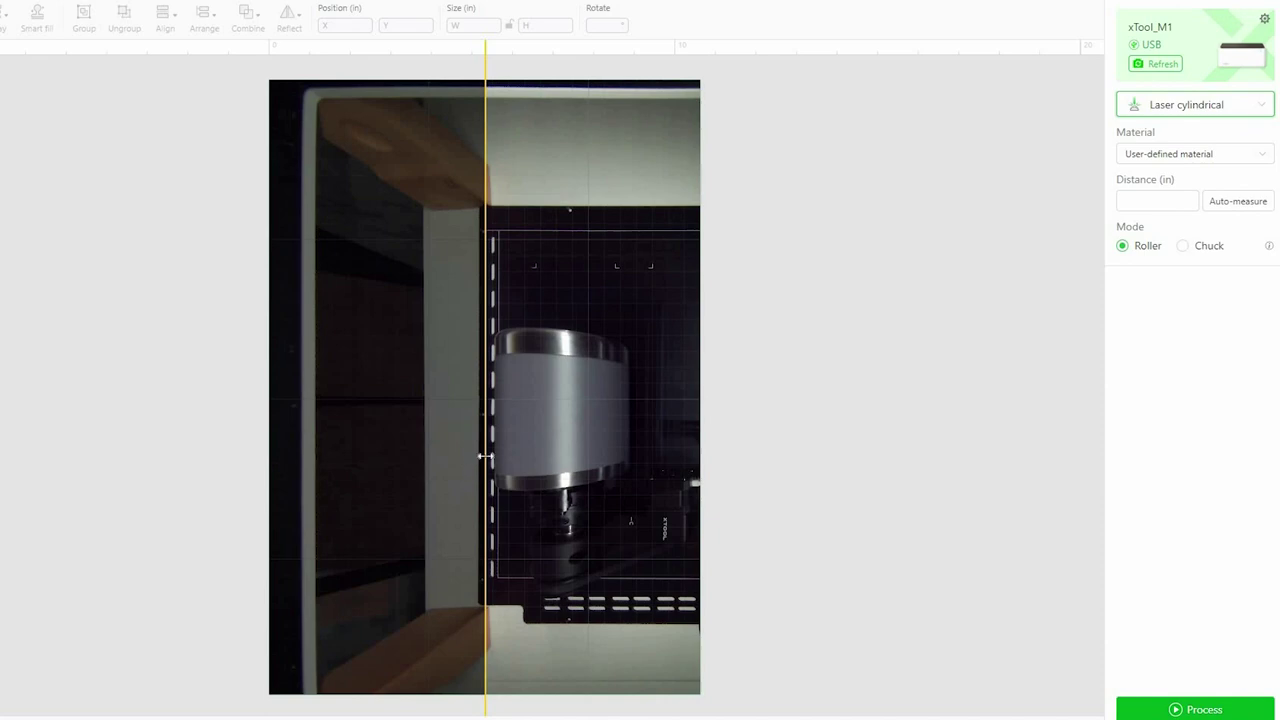
{"action": "left_click_drag", "start_coordinate": [485, 457], "coordinate": [537, 449]}
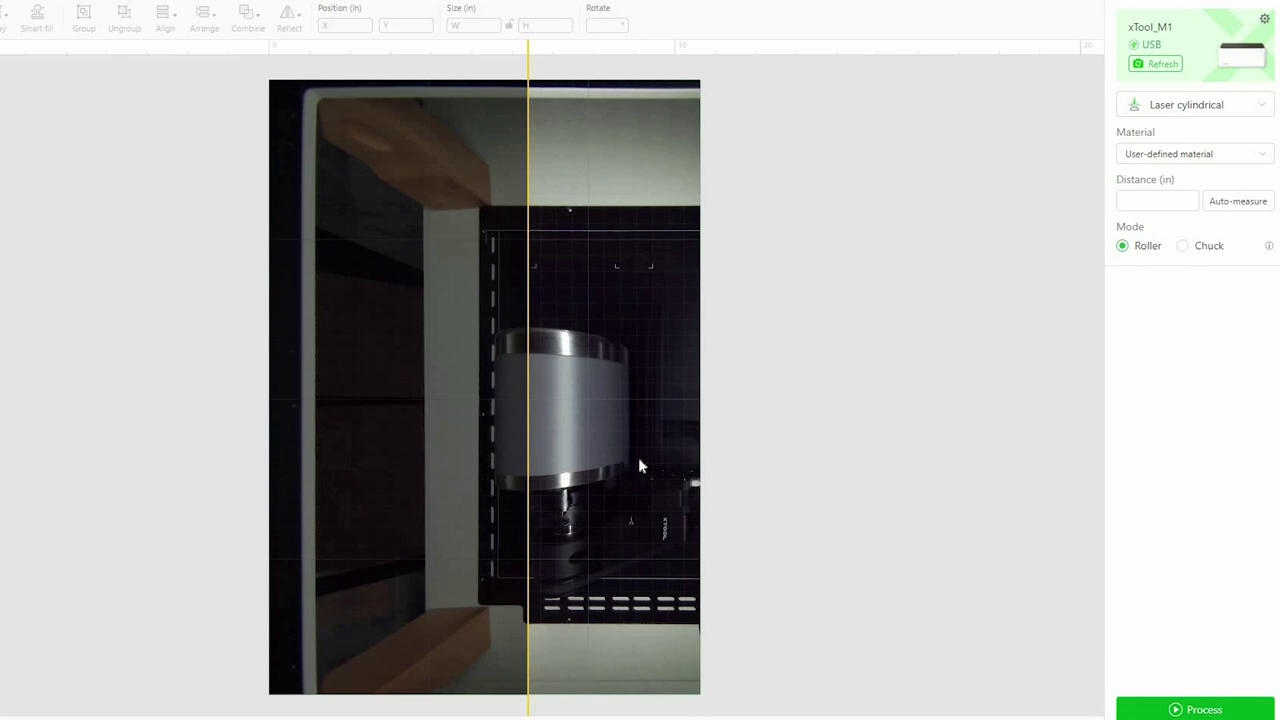
{"action": "left_click", "coordinate": [1210, 160]}
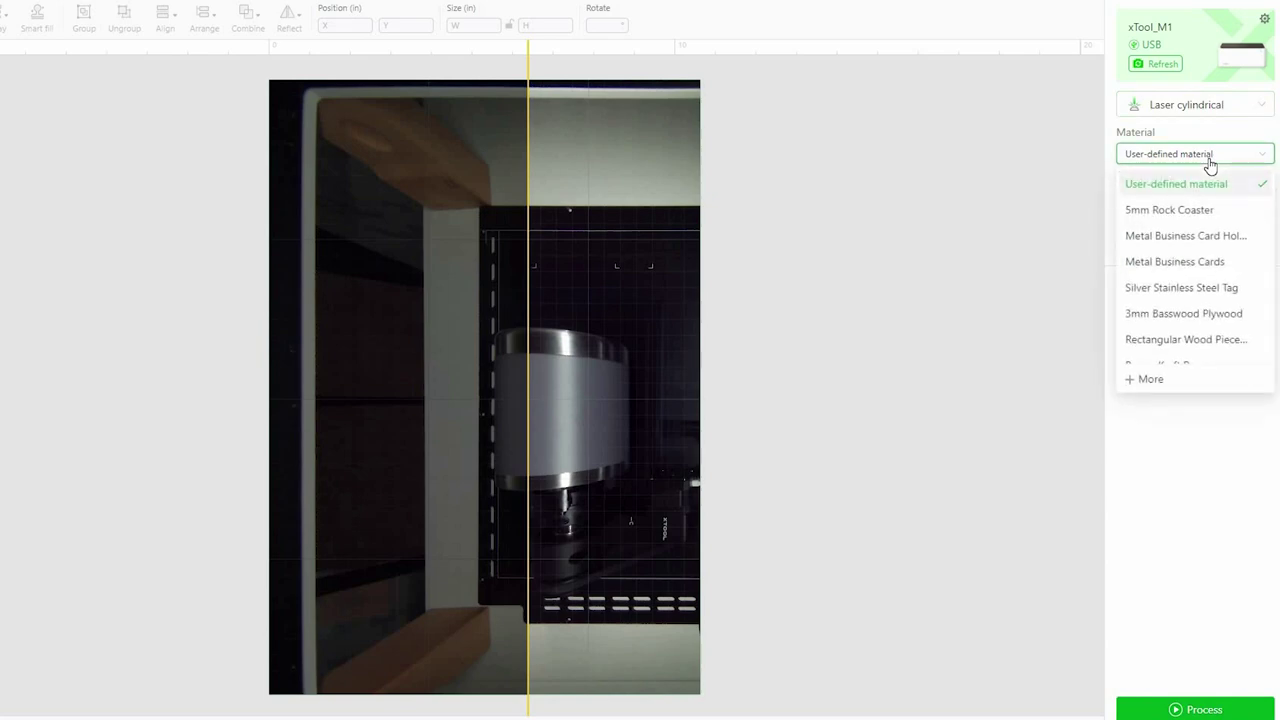
Step: Choose Metal Business Cards as the material and set the rotary mode to Chuck
{"action": "left_click", "coordinate": [1212, 160]}
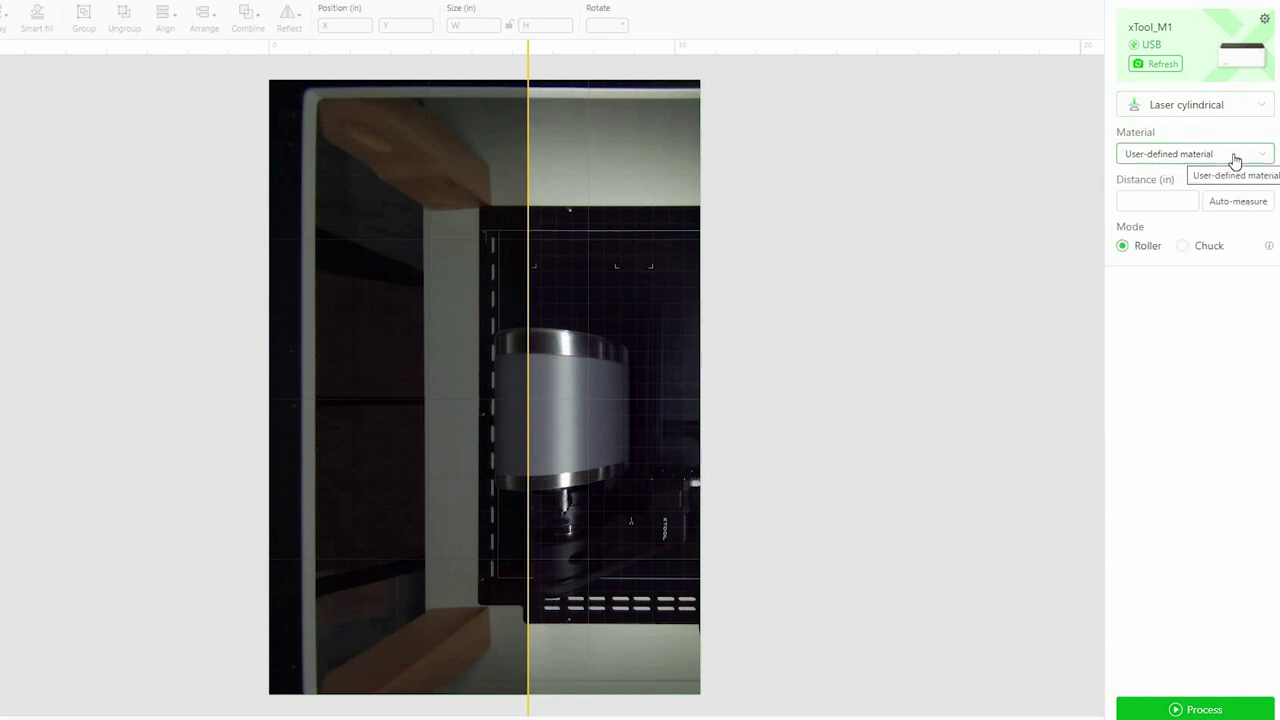
{"action": "left_click", "coordinate": [1232, 160]}
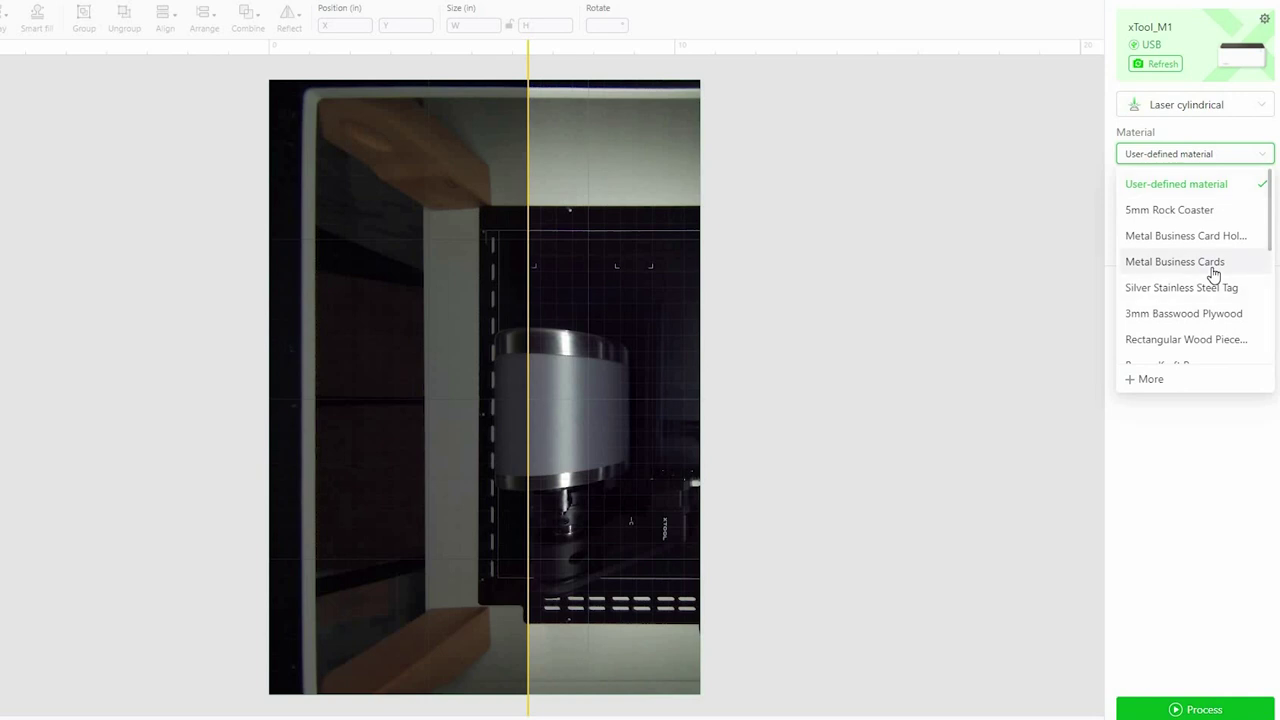
{"action": "left_click", "coordinate": [1175, 262]}
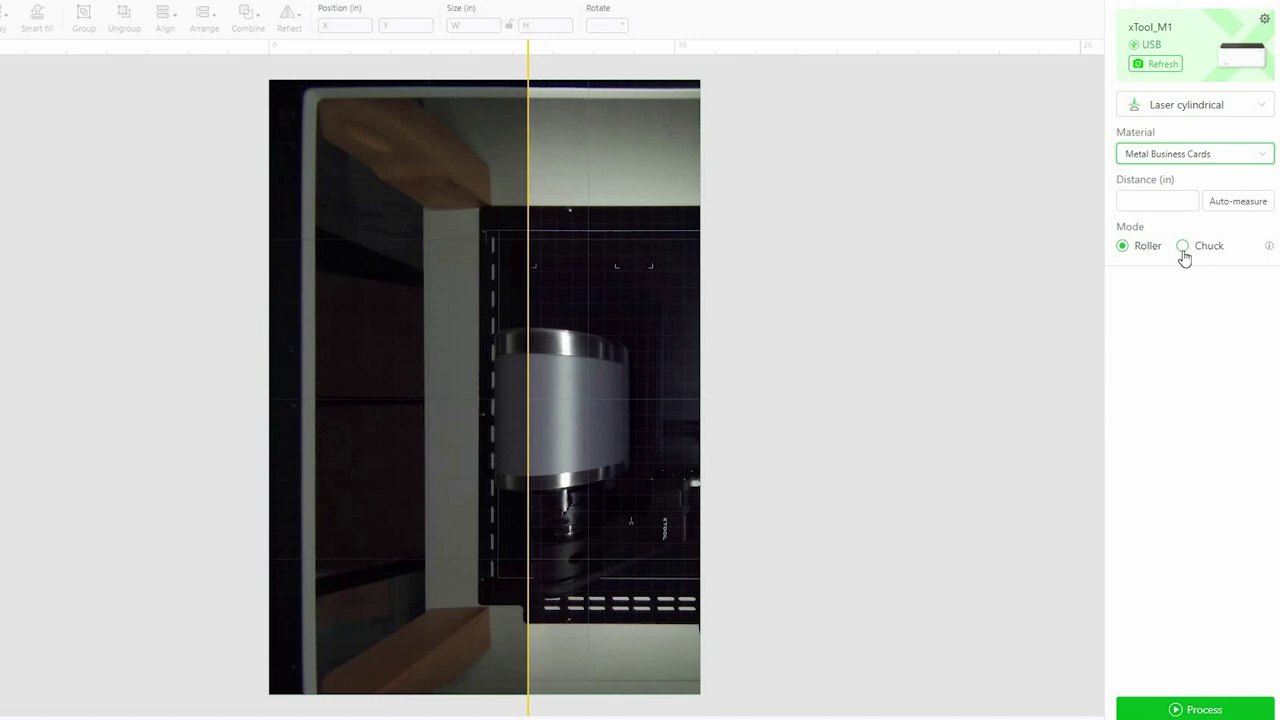
{"action": "left_click", "coordinate": [1183, 250]}
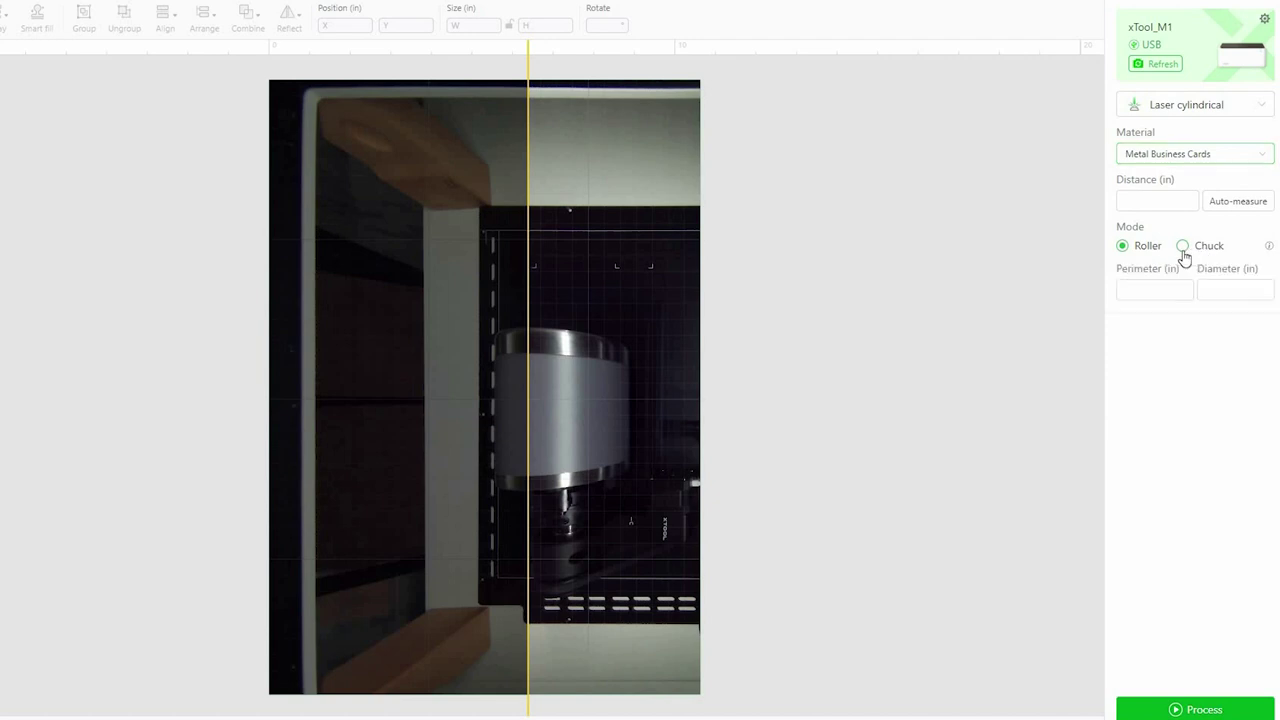
{"action": "left_click", "coordinate": [1121, 250]}
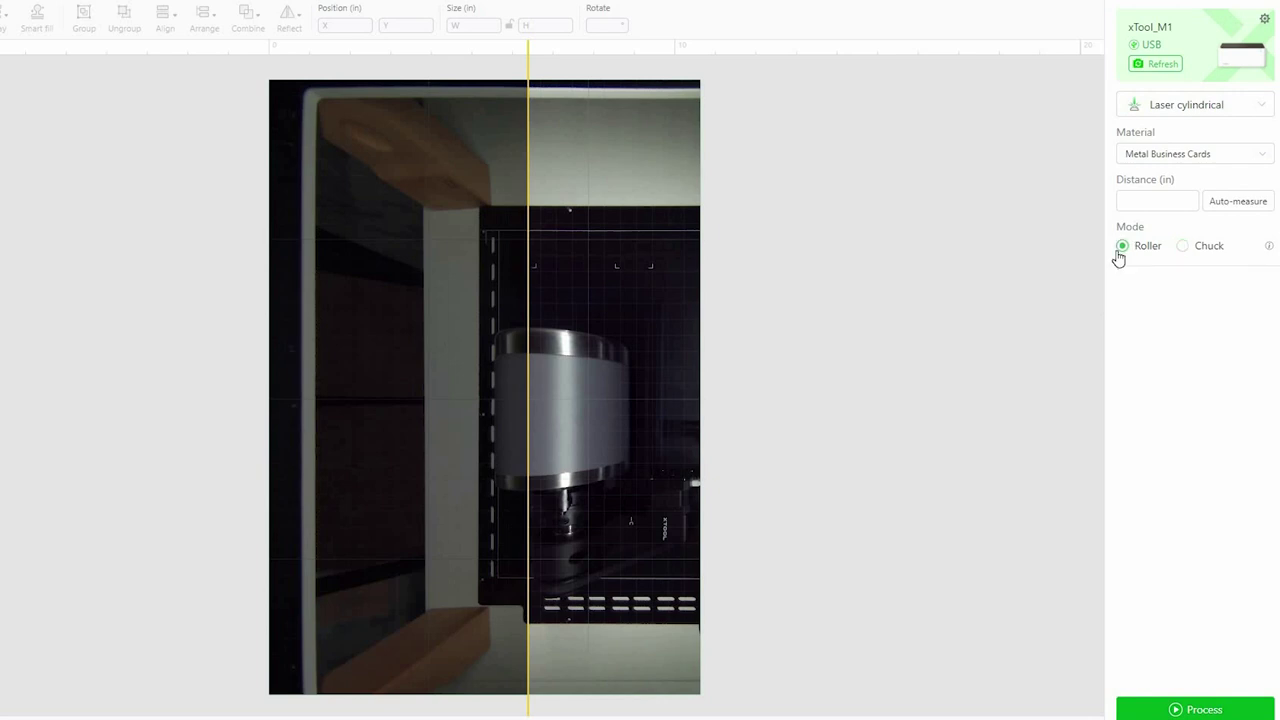
{"action": "left_click", "coordinate": [1190, 252]}
Step: Enter 10.7 in perimeter (3.406 in diameter), auto-measure 0.227 in distance, and paste the Lake Life design
{"action": "left_click", "coordinate": [1160, 290]}
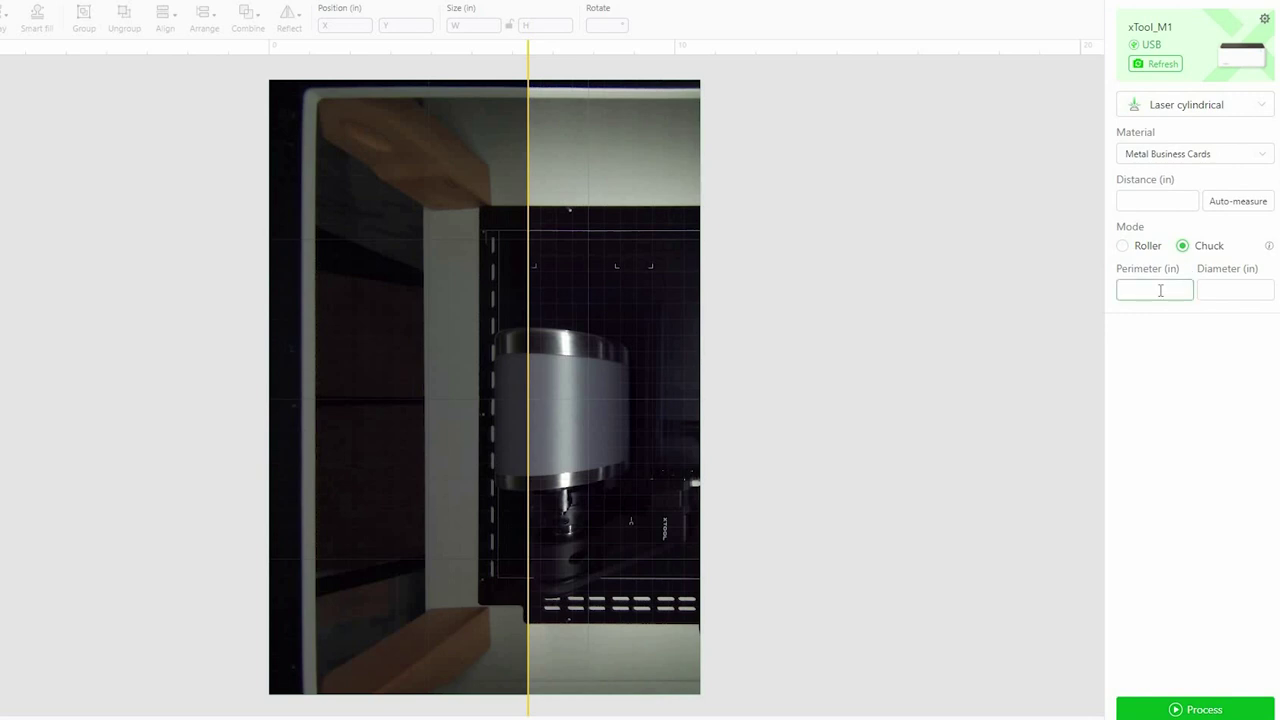
{"action": "type", "text": "27.2"}
{"action": "key", "text": "BackSpace"}
{"action": "key", "text": "BackSpace"}
{"action": "key", "text": "BackSpace"}
{"action": "key", "text": "BackSpace"}
{"action": "type", "text": "27.2"}
{"action": "key", "text": "ctrl+a"}
{"action": "type", "text": "10.7"}
{"action": "key", "text": "Tab"}
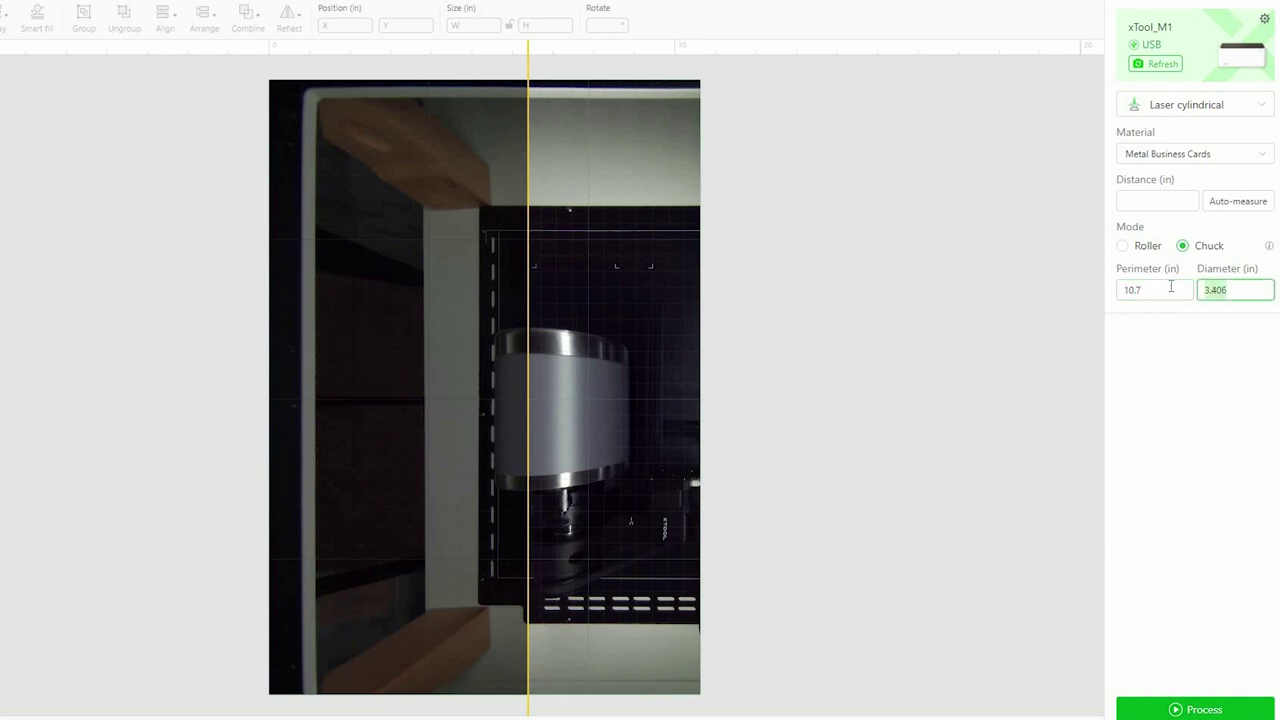
{"action": "left_click", "coordinate": [1235, 205]}
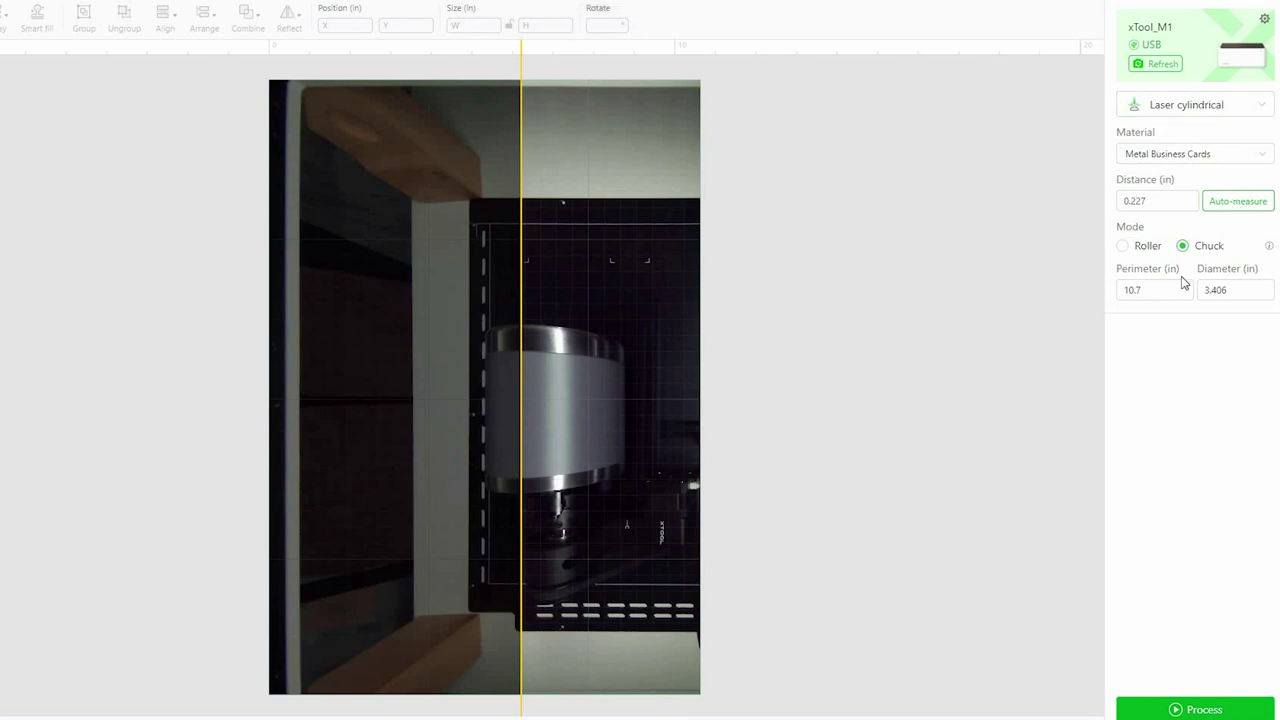
{"action": "key", "text": "ctrl+v"}
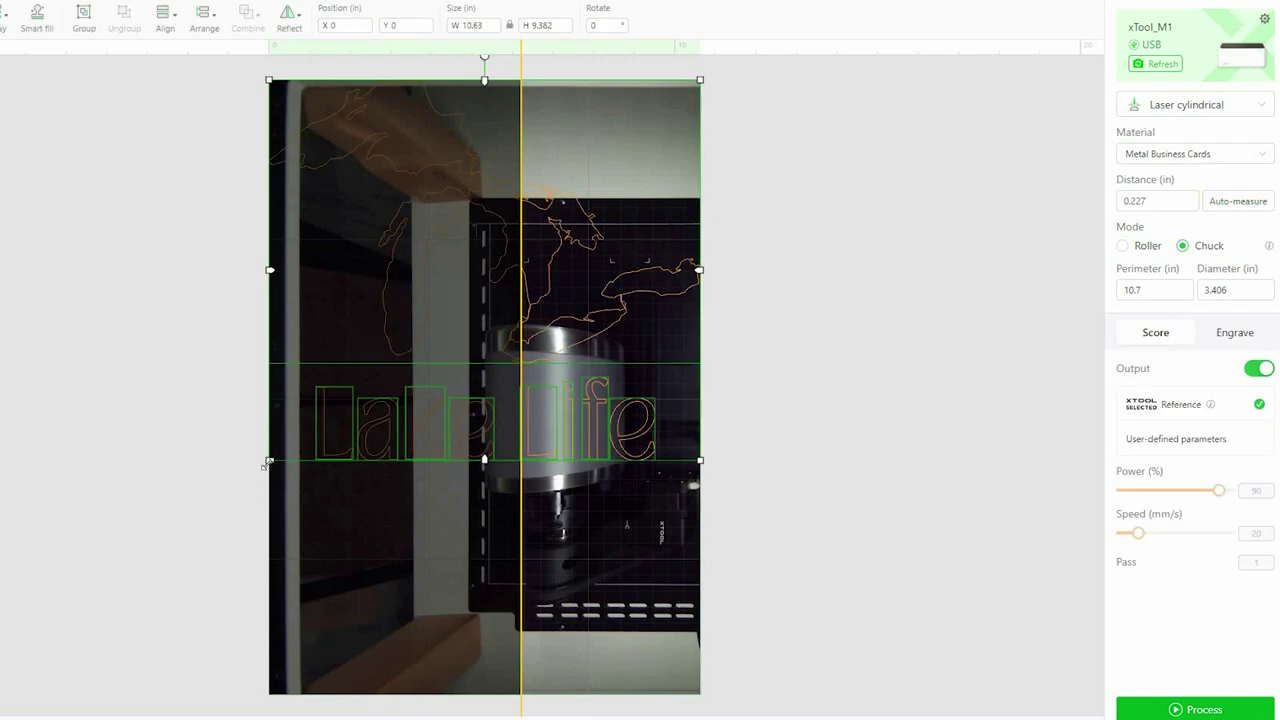
Step: Shrink the Lake Life design, switch its layer to Engrave, and rotate it 180°
{"action": "left_click_drag", "start_coordinate": [366, 388], "coordinate": [550, 343]}
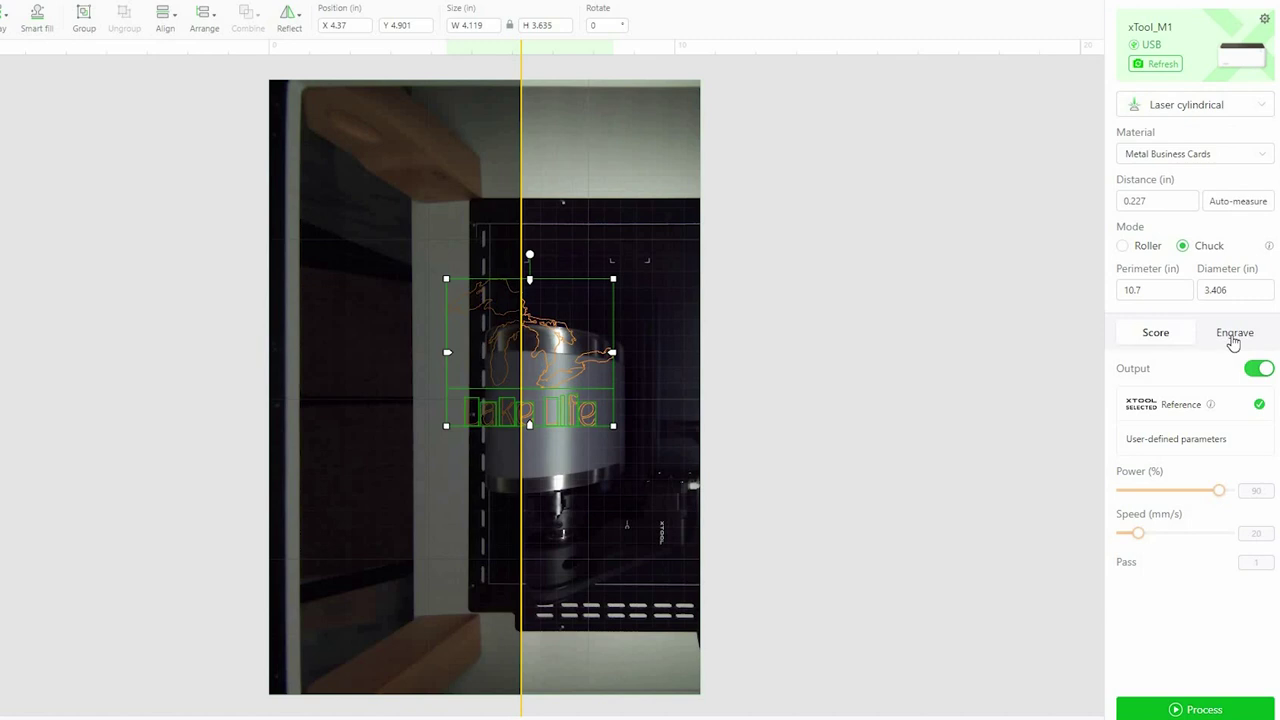
{"action": "left_click", "coordinate": [1234, 342]}
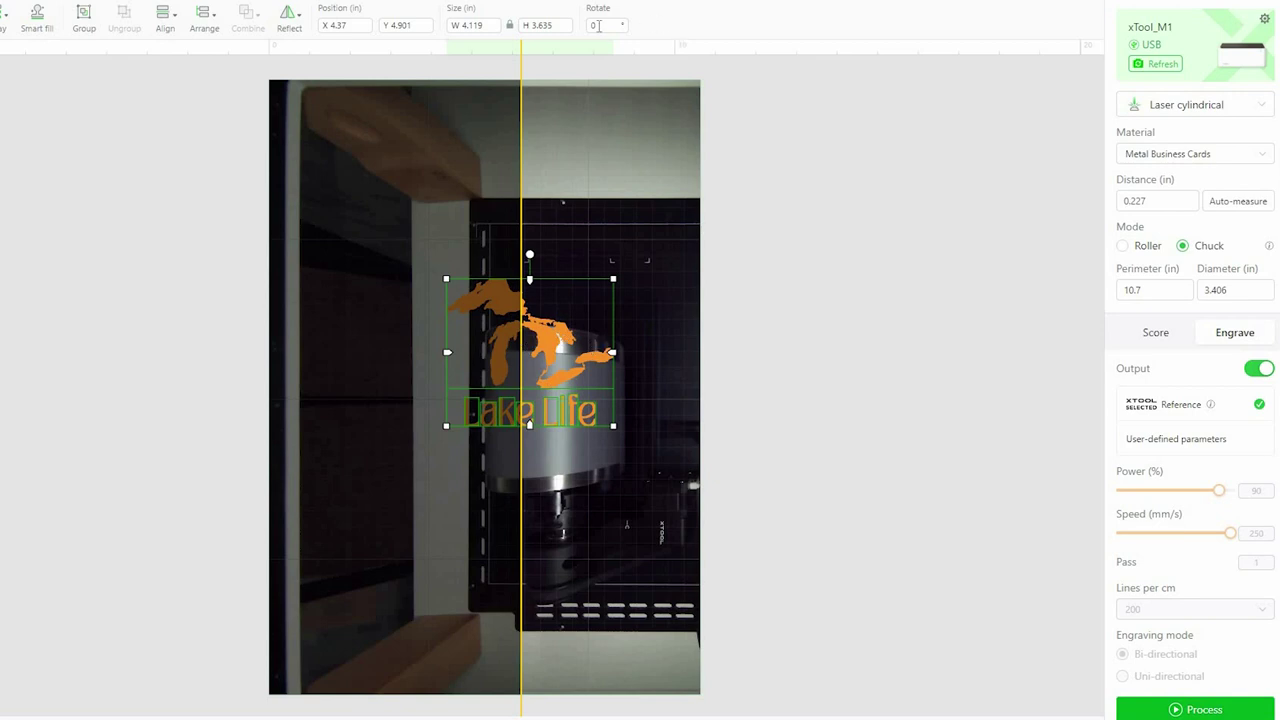
{"action": "left_click", "coordinate": [599, 25]}
{"action": "type", "text": "180"}
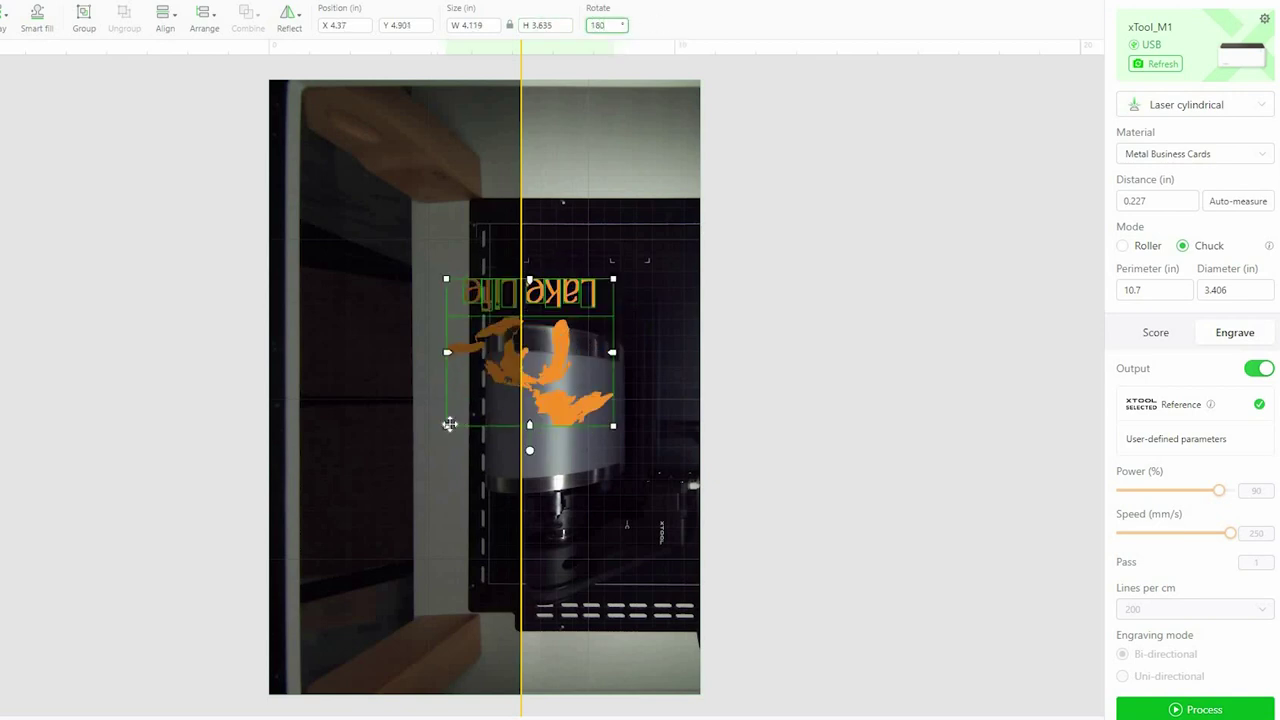
Step: Scale the design to about 2.029 × 1.791 in and drag it down onto the tumbler
{"action": "left_click_drag", "start_coordinate": [446, 426], "coordinate": [522, 268]}
{"action": "left_click", "coordinate": [649, 342]}
{"action": "key", "text": "ctrl+z"}
{"action": "left_click_drag", "start_coordinate": [590, 330], "coordinate": [581, 430]}
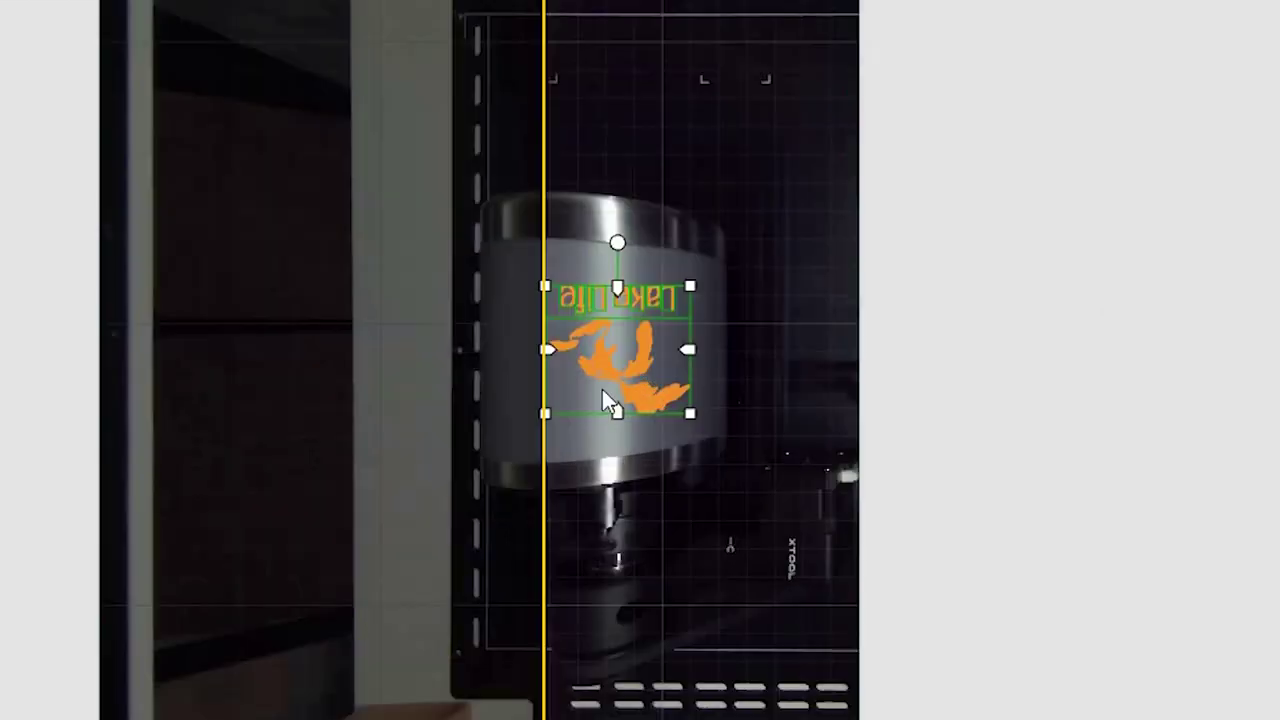
{"action": "key", "text": "Escape"}
Step: Select the Lake Life design to check its placement on the tumbler, then deselect it
{"action": "left_click", "coordinate": [537, 372]}
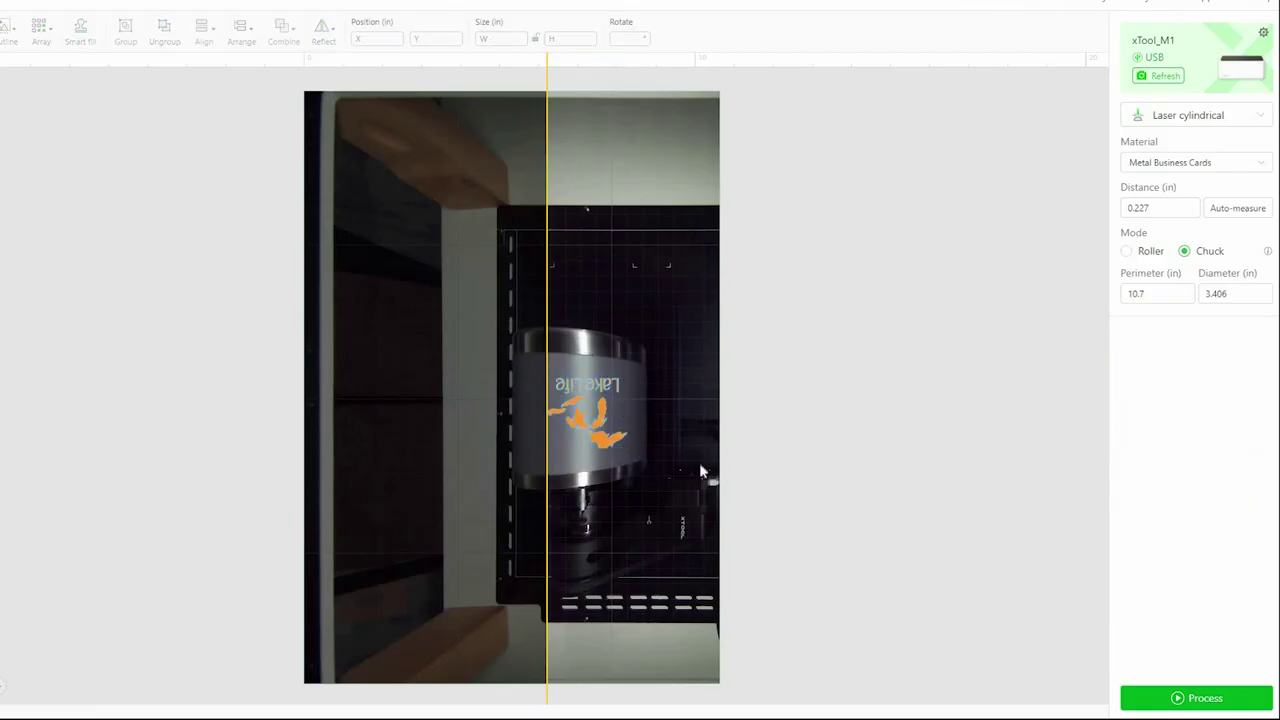
{"action": "left_click", "coordinate": [830, 454]}
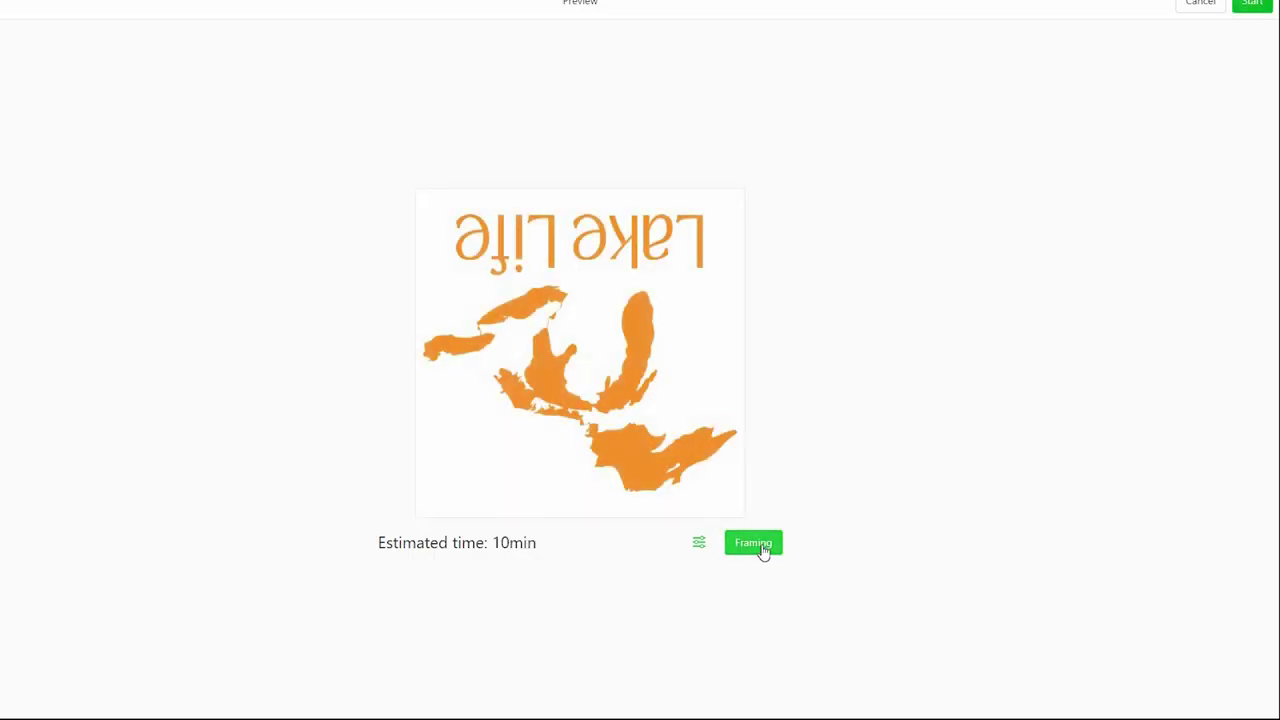
Step: Start framing from the preview to trace the Lake Life outline on the tumbler
{"action": "left_click", "coordinate": [755, 543]}
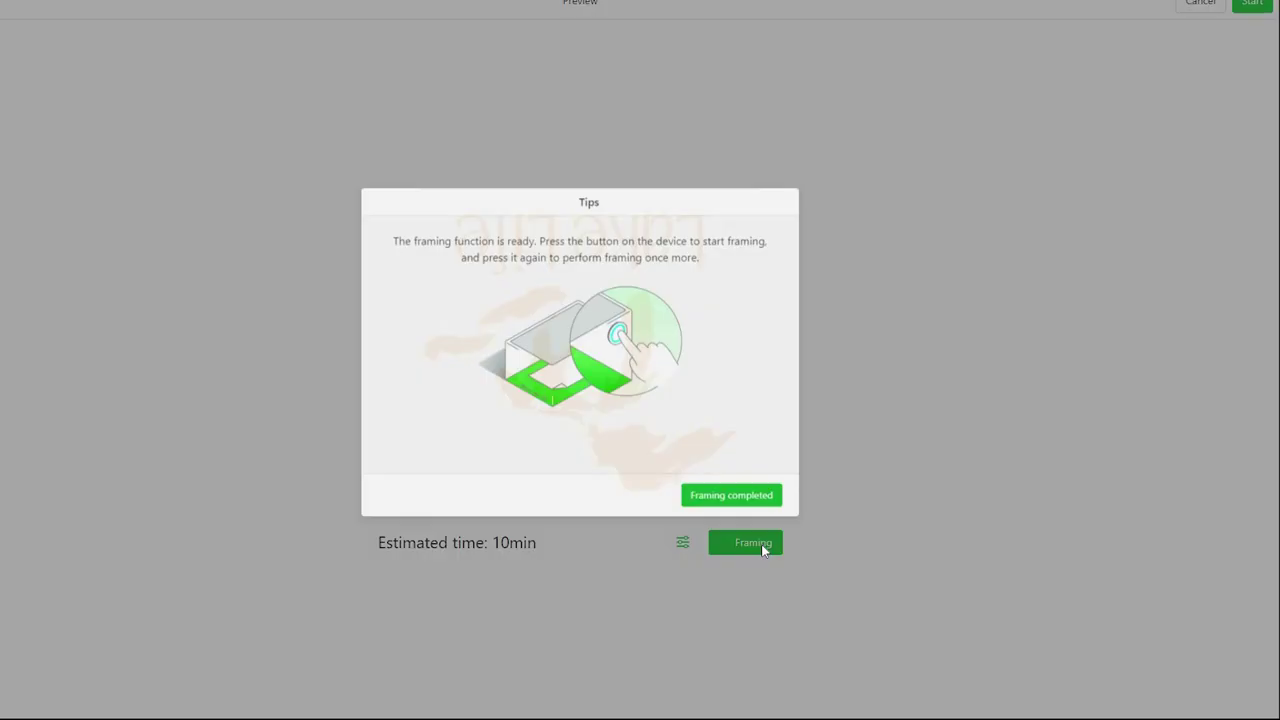